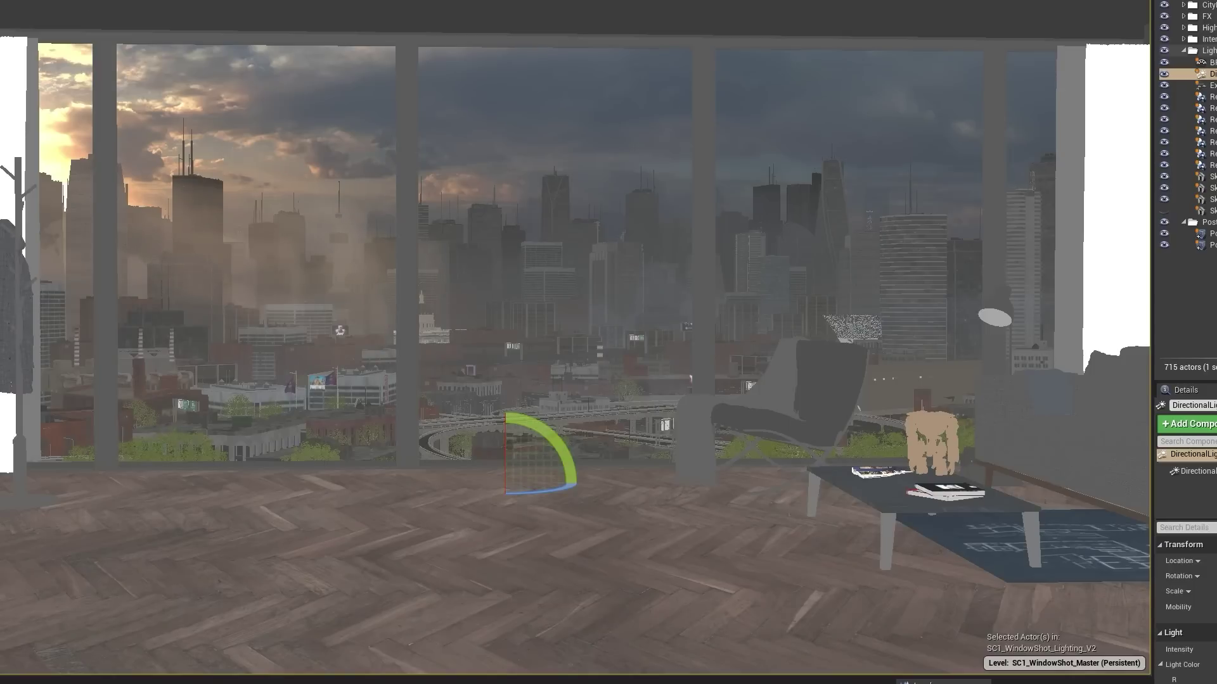
Switch the viewport to Lit mode and rotate the directional light to about -14 degrees
click(96, 2)
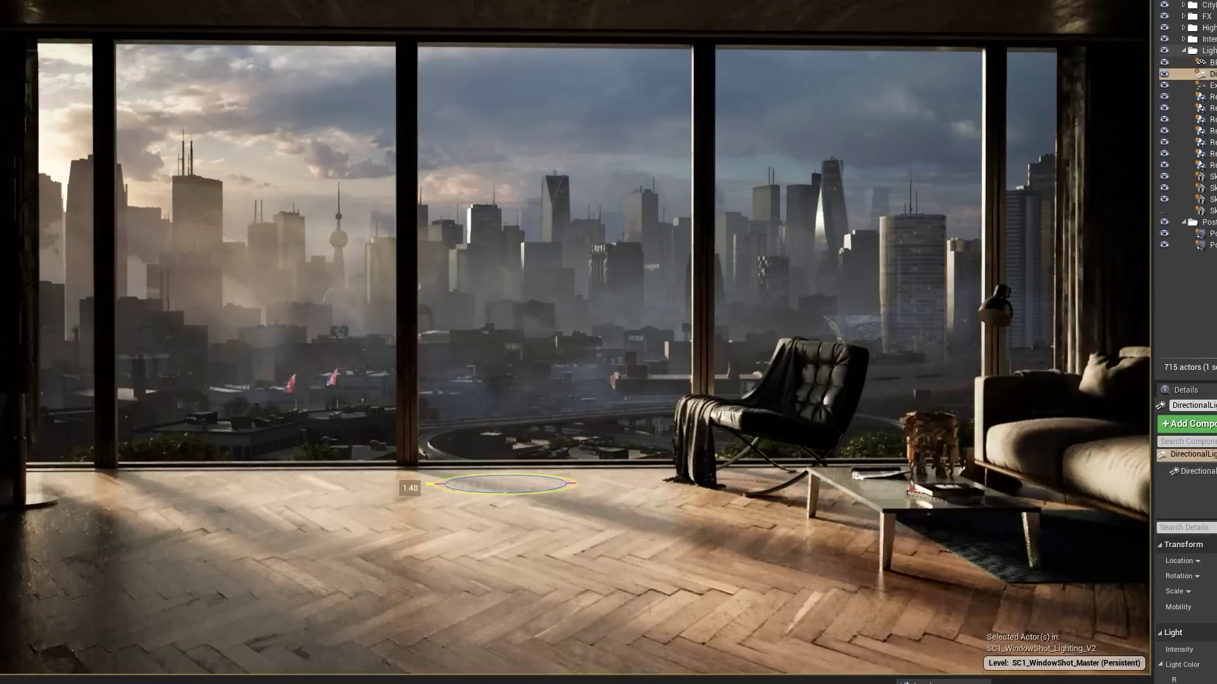
drag(437, 484, 438, 488)
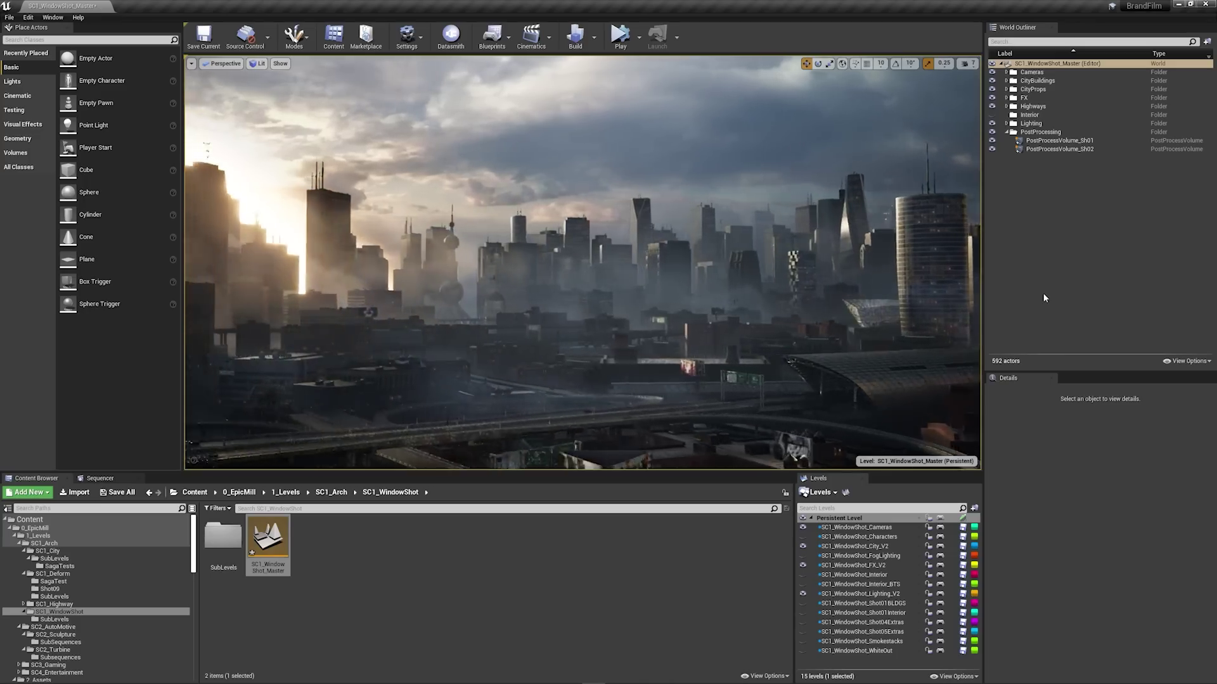